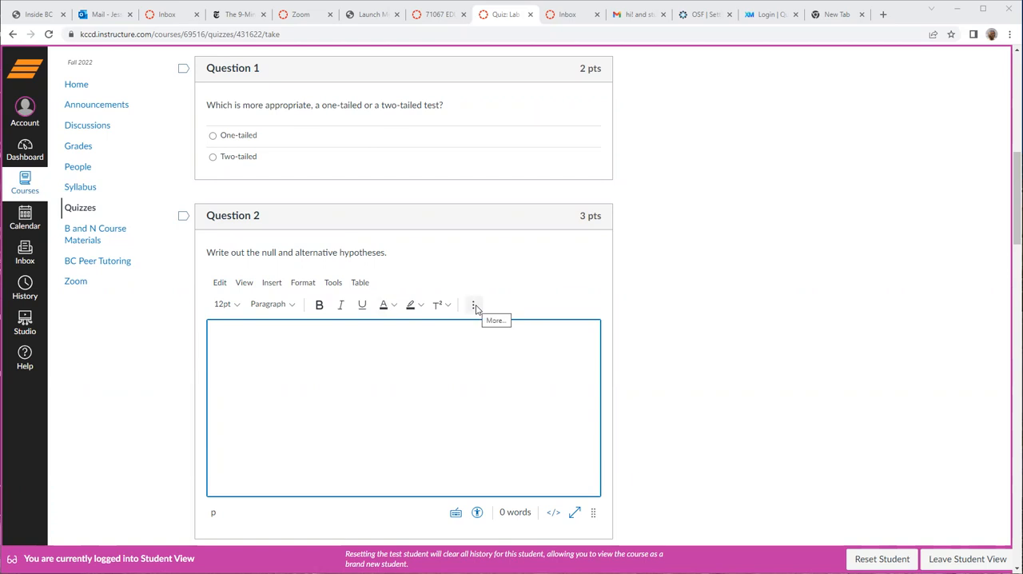
# - Begin an equation in the Question 2 answer box with the null hypothesis label H₀ (subscript 0) followed by a colon
pyautogui.scroll(-1, 308, 342)
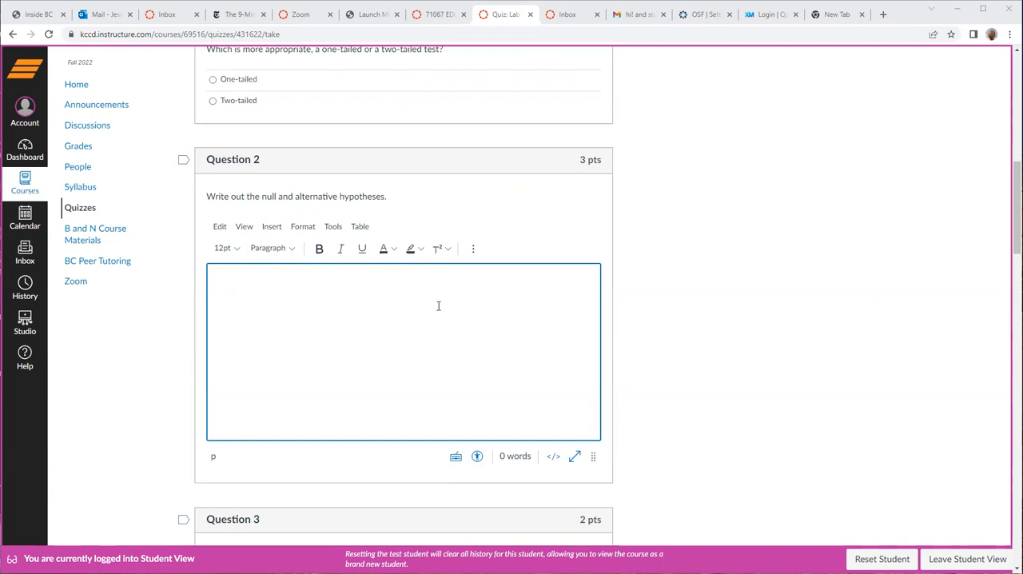
pyautogui.click(474, 250)
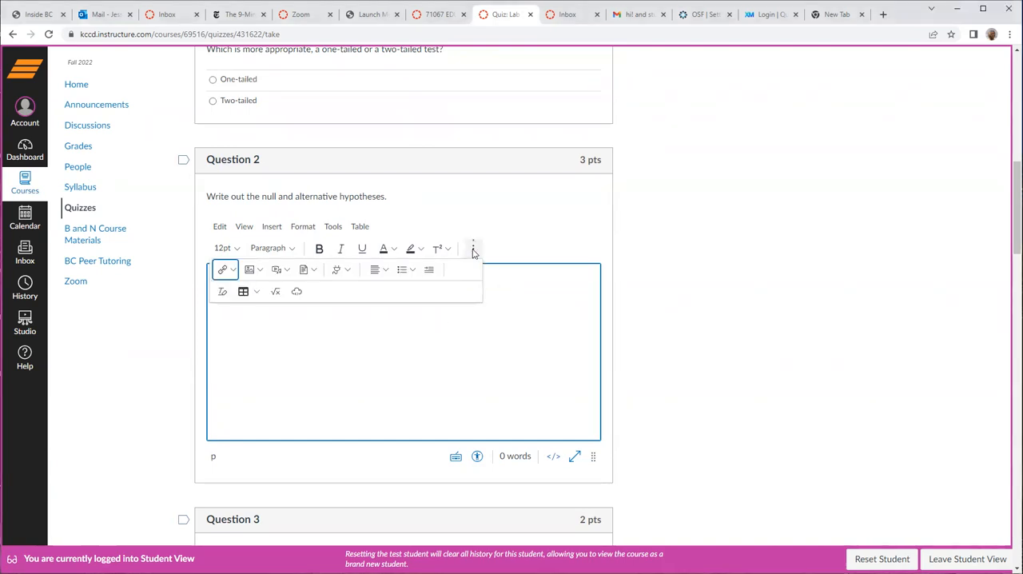
pyautogui.click(276, 292)
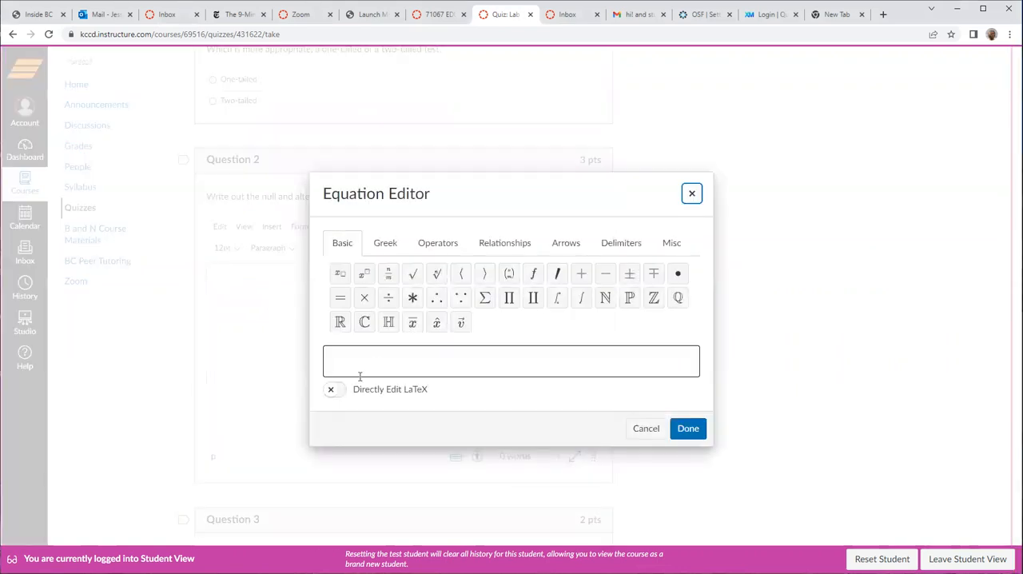
pyautogui.click(380, 358)
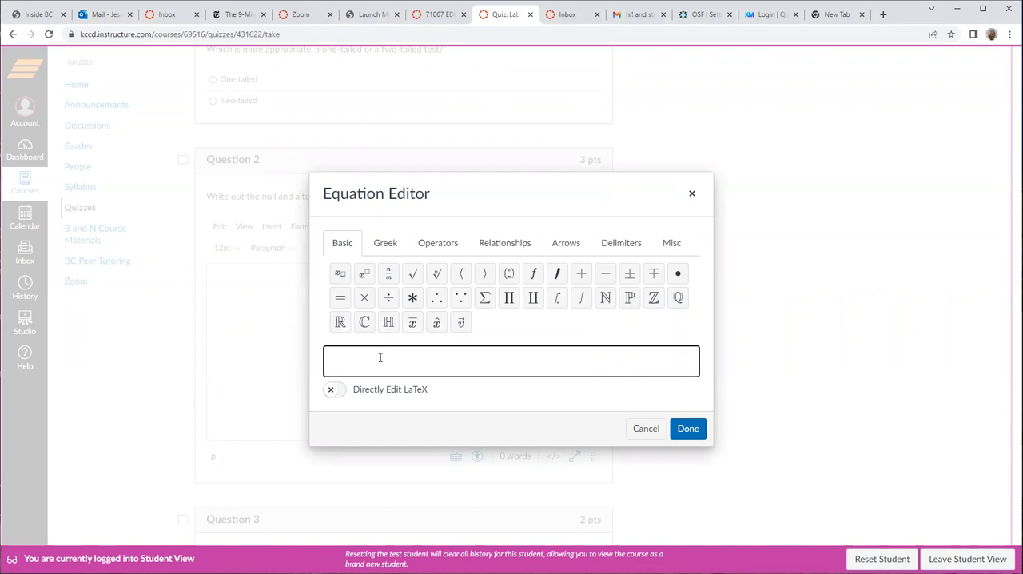
pyautogui.write('H')
pyautogui.click(340, 277)
pyautogui.write('0')
pyautogui.write(':')
# - Complete the null hypothesis in the equation with the Greek letter mu, as μ = 0
pyautogui.click(382, 246)
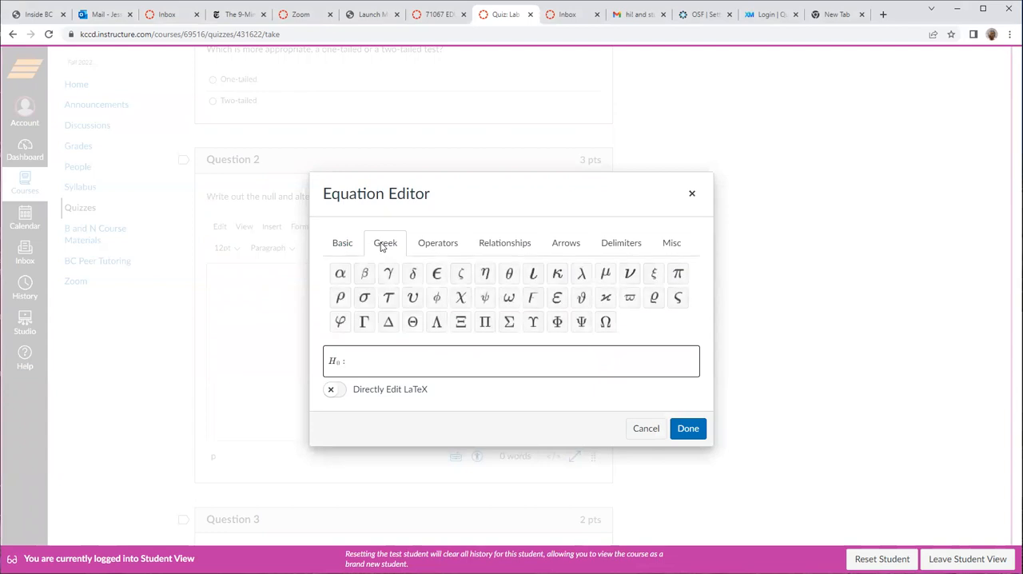
pyautogui.click(605, 275)
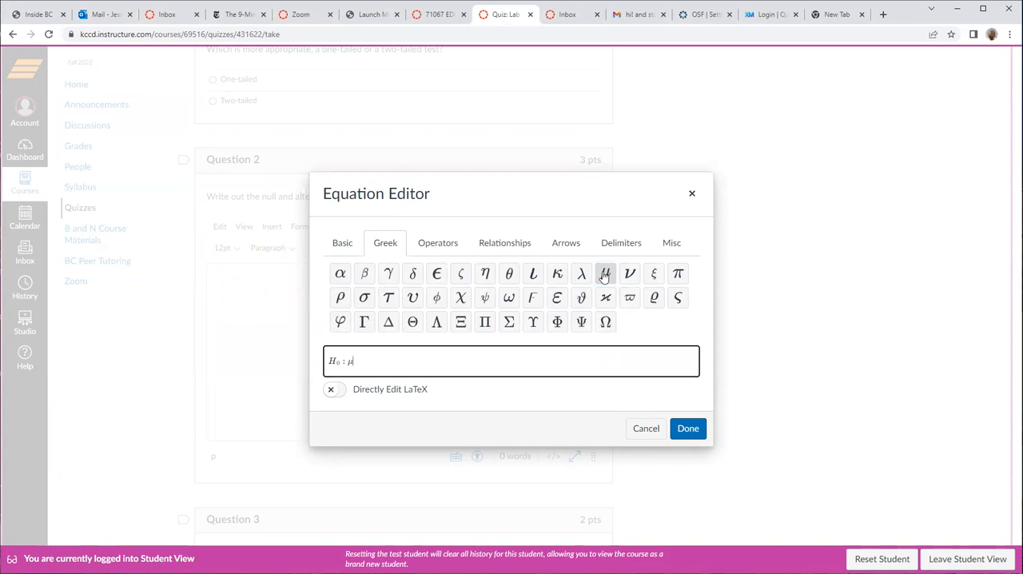
pyautogui.write('= ')
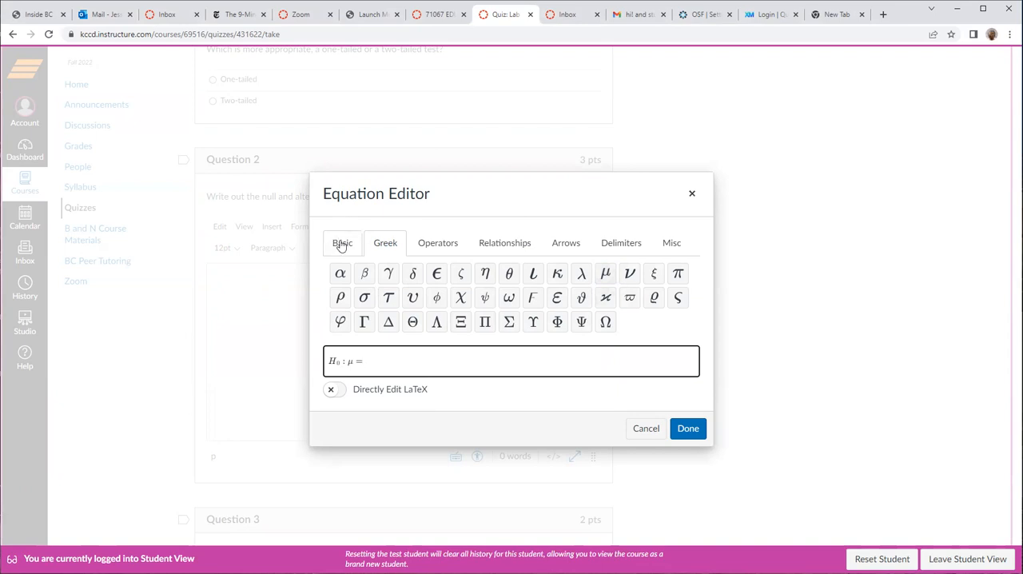
pyautogui.write('0;')
# - Append the alternative hypothesis H₁ : μ ≠ 0 after a semicolon, and insert the equation into the answer followed by a period
pyautogui.write('H')
pyautogui.click(342, 243)
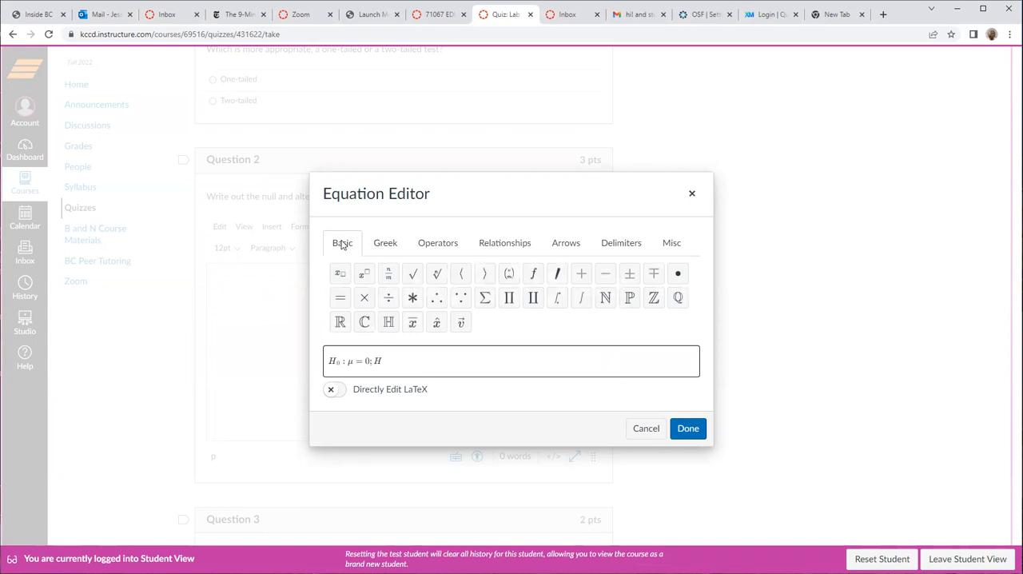
pyautogui.click(340, 274)
pyautogui.write('1 :')
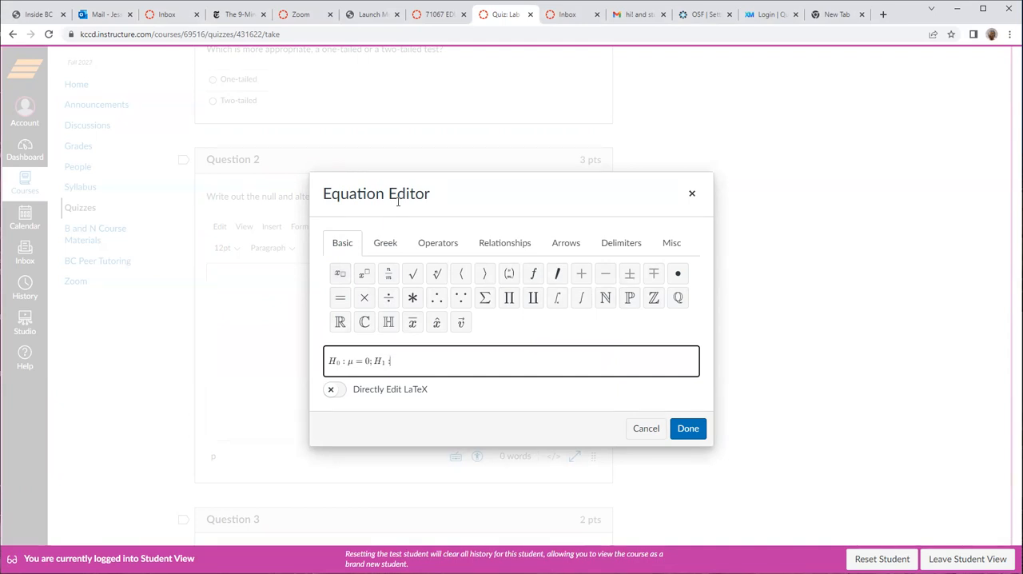
pyautogui.click(384, 244)
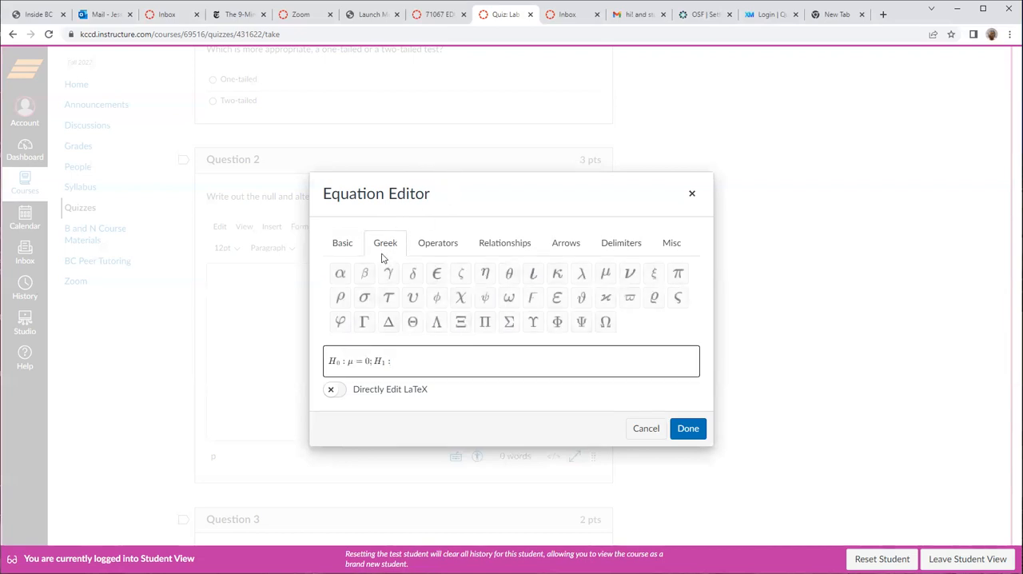
pyautogui.click(607, 276)
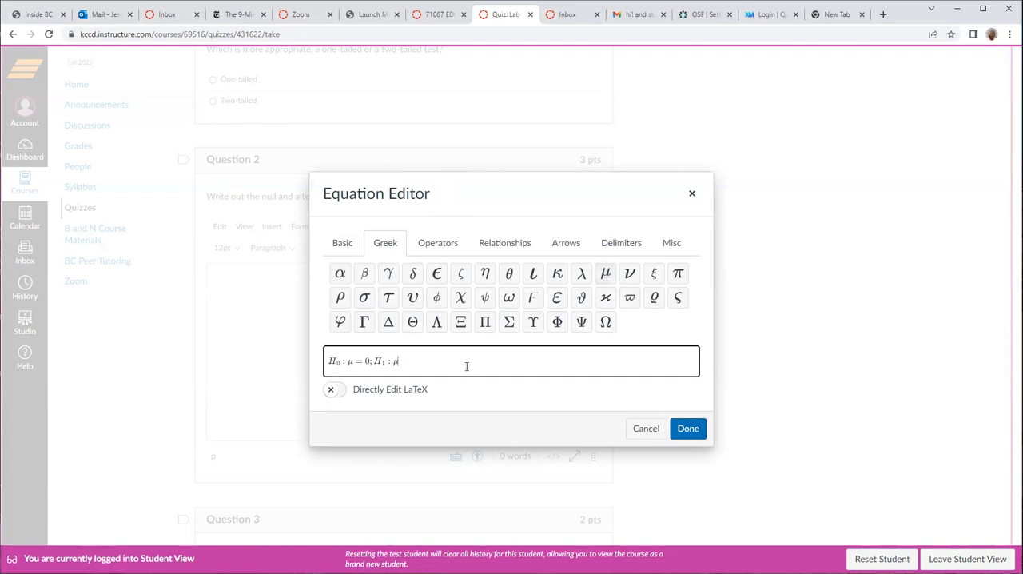
pyautogui.click(507, 246)
pyautogui.click(485, 275)
pyautogui.write('0')
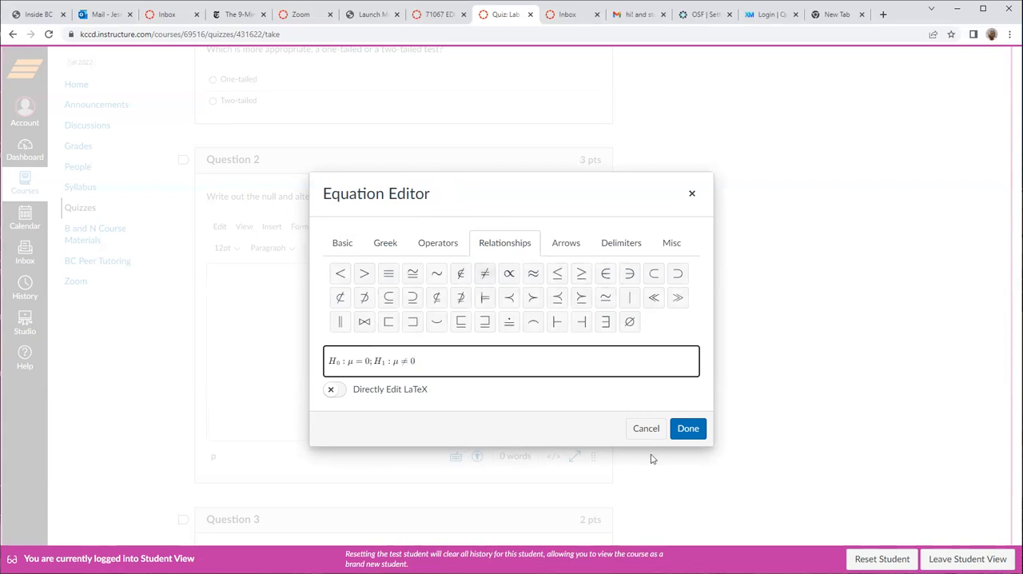
pyautogui.click(687, 428)
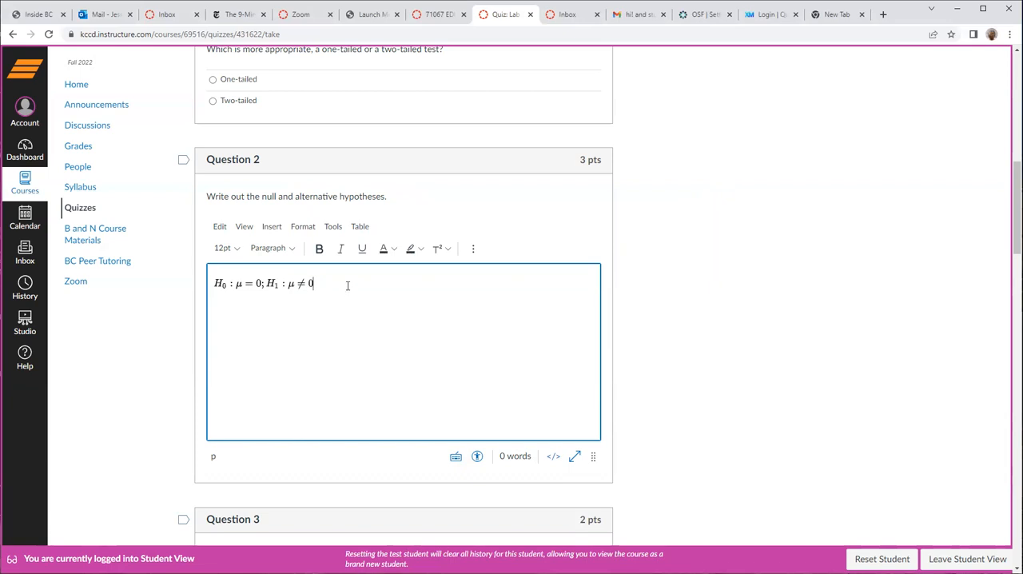
pyautogui.write('.')
# - Begin a second equation on a new line of the Question 2 answer with the label H₀ and a colon
pyautogui.click(474, 250)
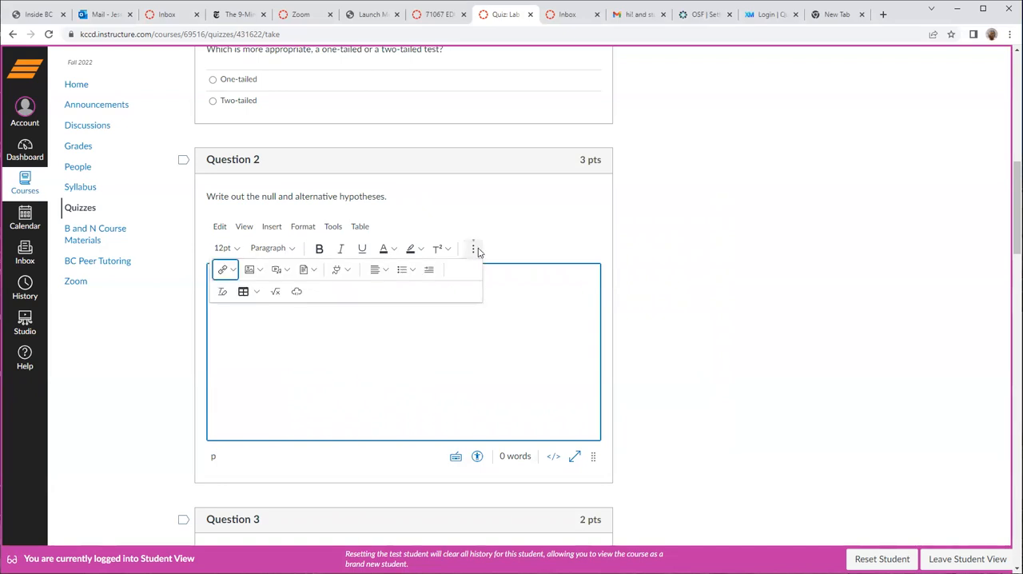
pyautogui.click(275, 291)
pyautogui.click(344, 358)
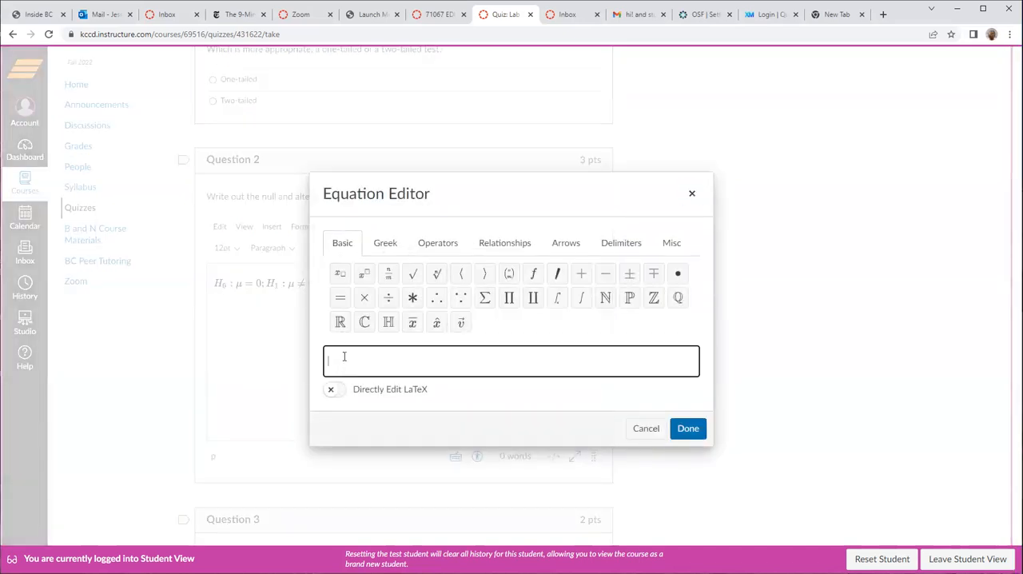
pyautogui.write('H')
pyautogui.click(340, 274)
pyautogui.write('0')
pyautogui.press('Right')
pyautogui.write(':')
# - Complete the second equation's null hypothesis with the Greek letter rho, as ρ = 0
pyautogui.click(385, 252)
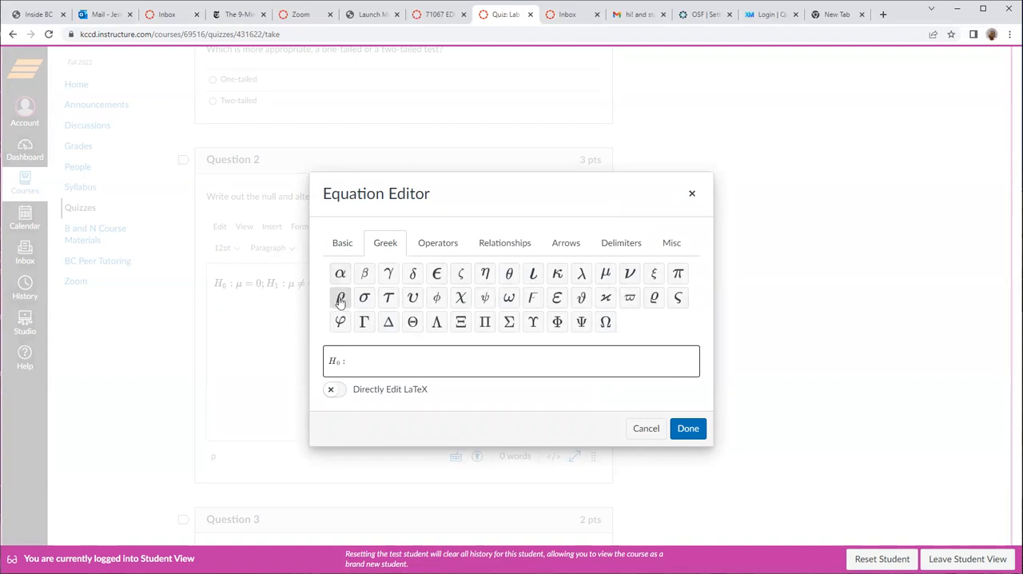
pyautogui.click(341, 300)
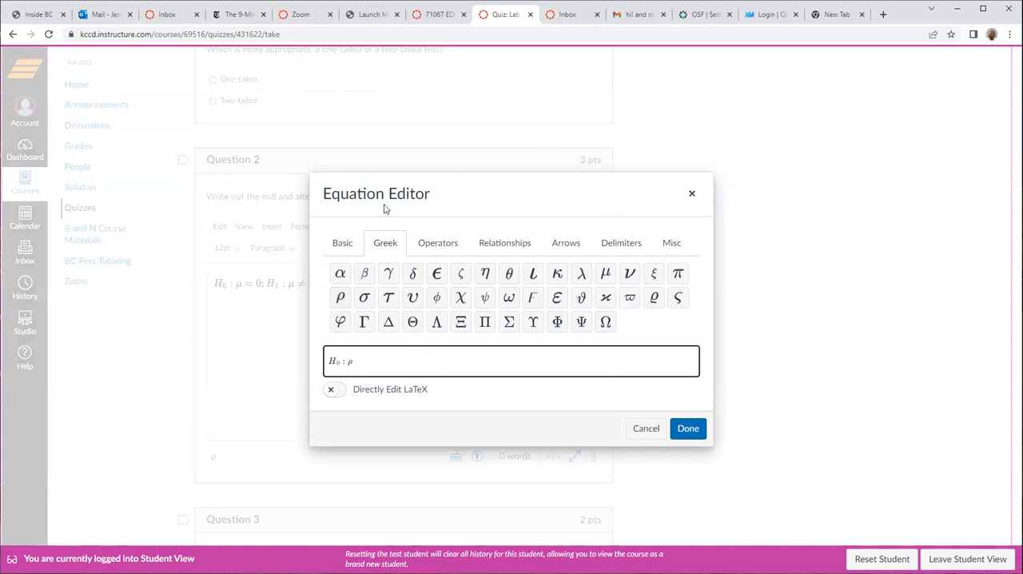
pyautogui.press('BackSpace')
pyautogui.write('=')
pyautogui.hotkey('ctrl', 'z')
pyautogui.write('0; H')
# - Append the alternative hypothesis Hₐ : ρ ≠ 0 with a semicolon before it and a final period, and insert the equation into the answer
pyautogui.click(342, 243)
pyautogui.click(340, 274)
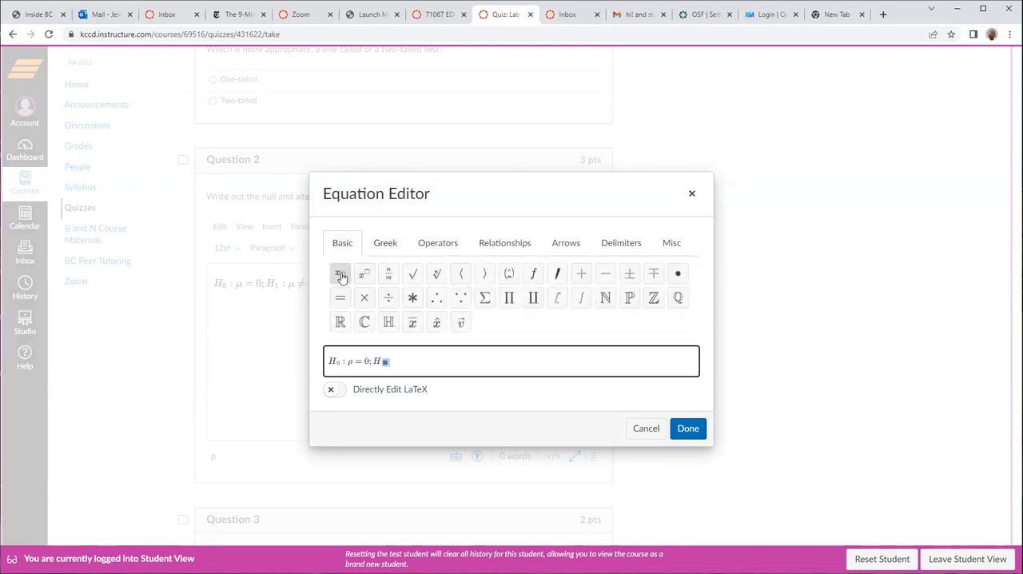
pyautogui.write('a :')
pyautogui.click(380, 244)
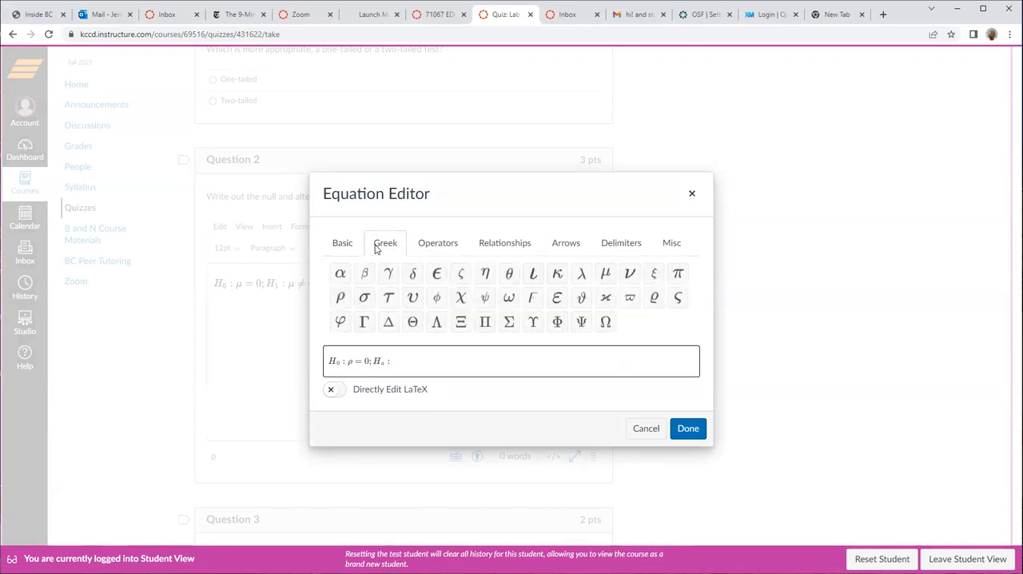
pyautogui.click(341, 298)
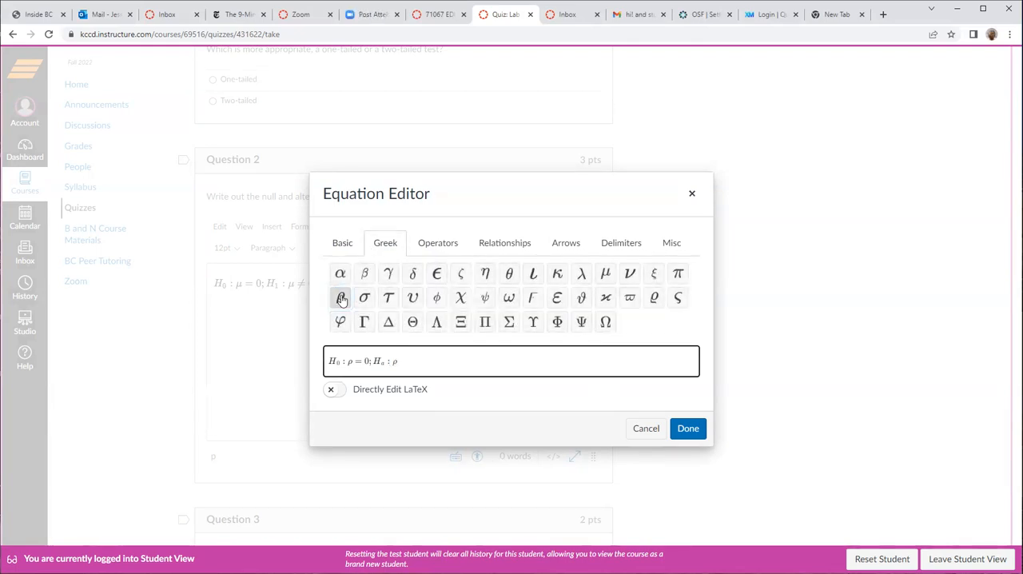
pyautogui.click(490, 245)
pyautogui.click(483, 274)
pyautogui.write('0')
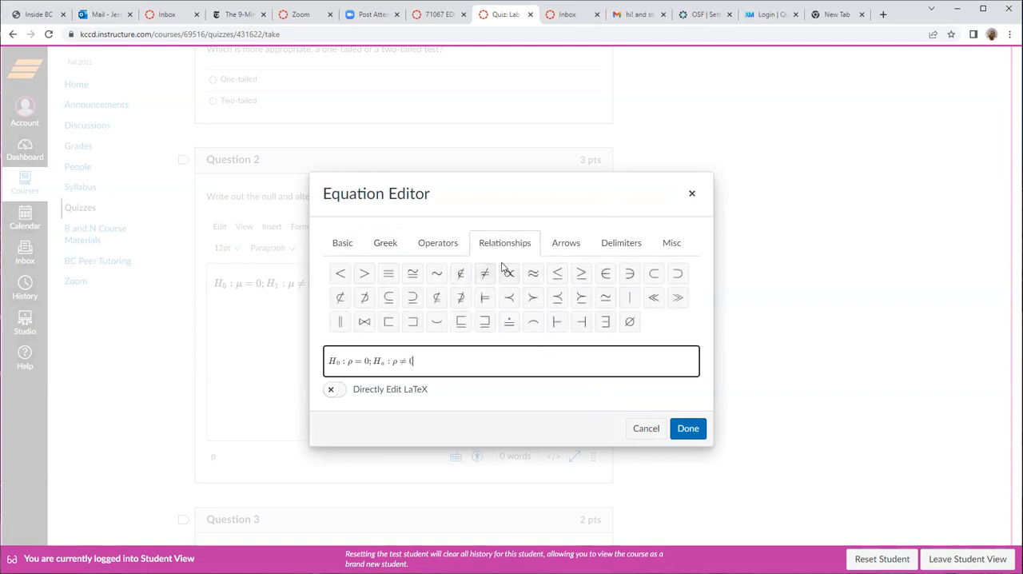
pyautogui.write('.')
pyautogui.click(700, 432)
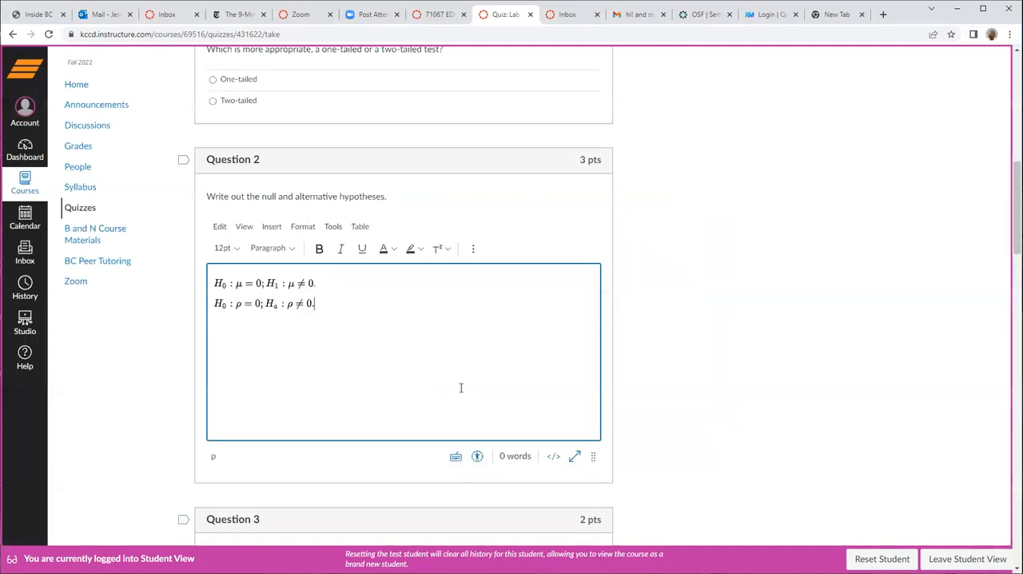